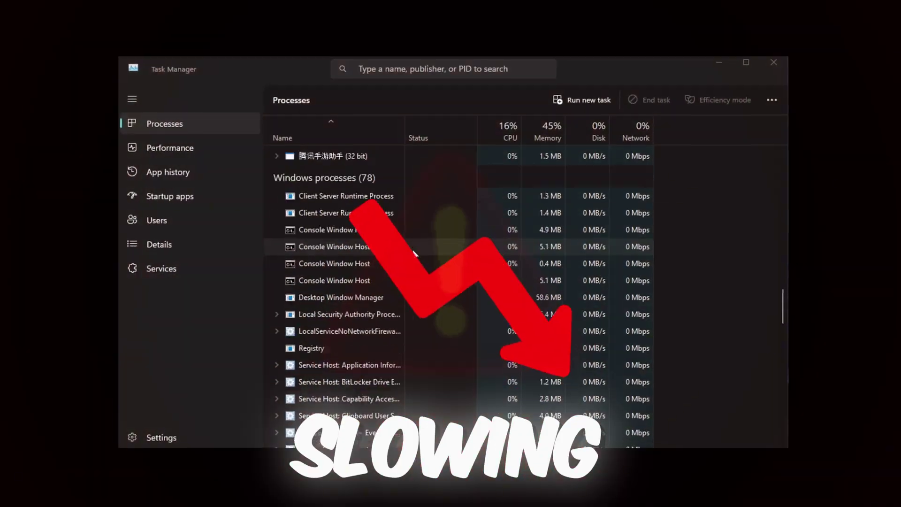
pyautogui.scroll(-5, 414, 249)
pyautogui.scroll(-5, 413, 249)
pyautogui.scroll(-5, 410, 211)
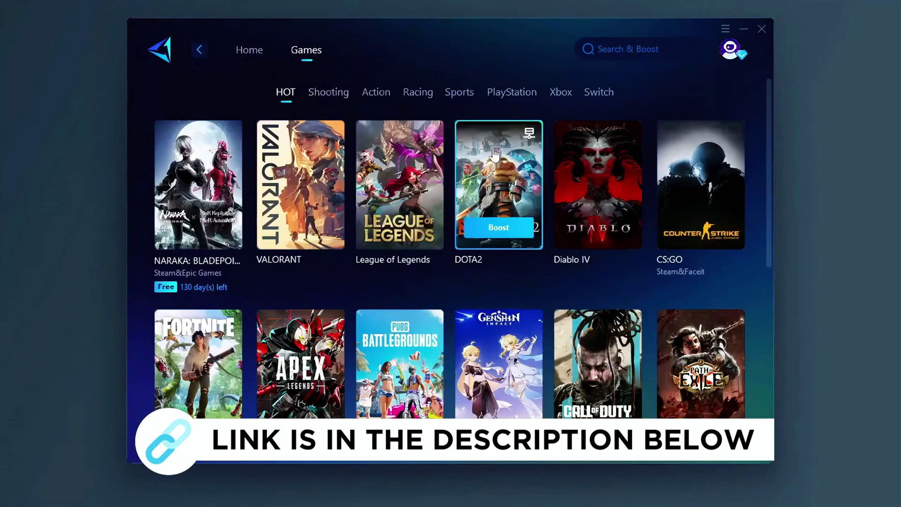
pyautogui.scroll(-2, 494, 153)
pyautogui.scroll(-2, 434, 190)
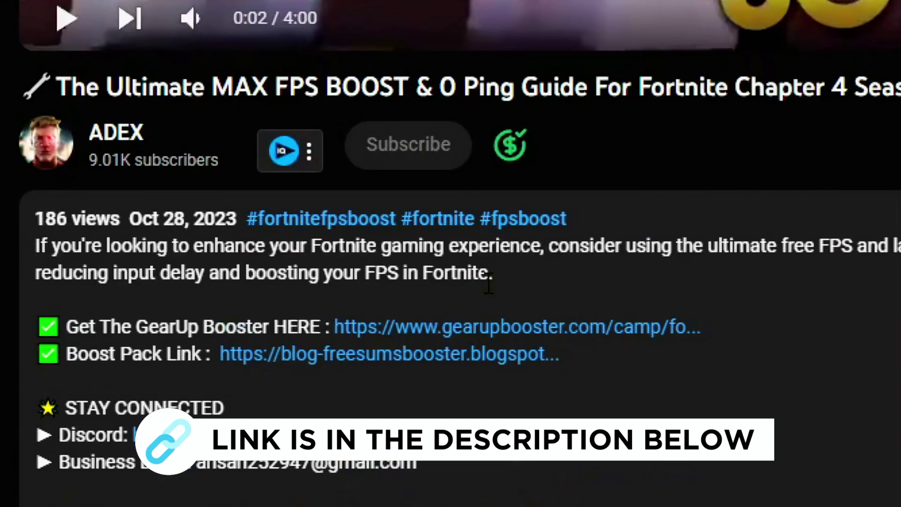
# Reach the gearupbooster.com site from the link in the video description.
pyautogui.click(467, 329)
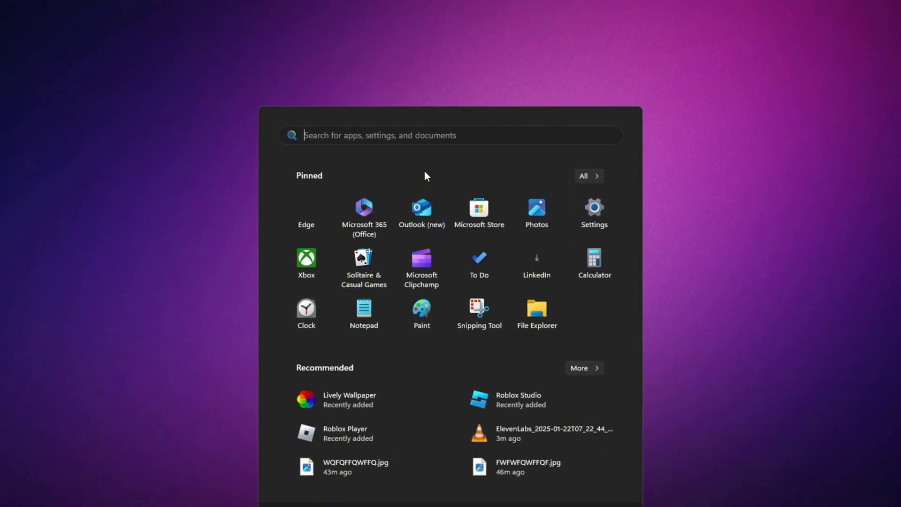
pyautogui.write('sys')
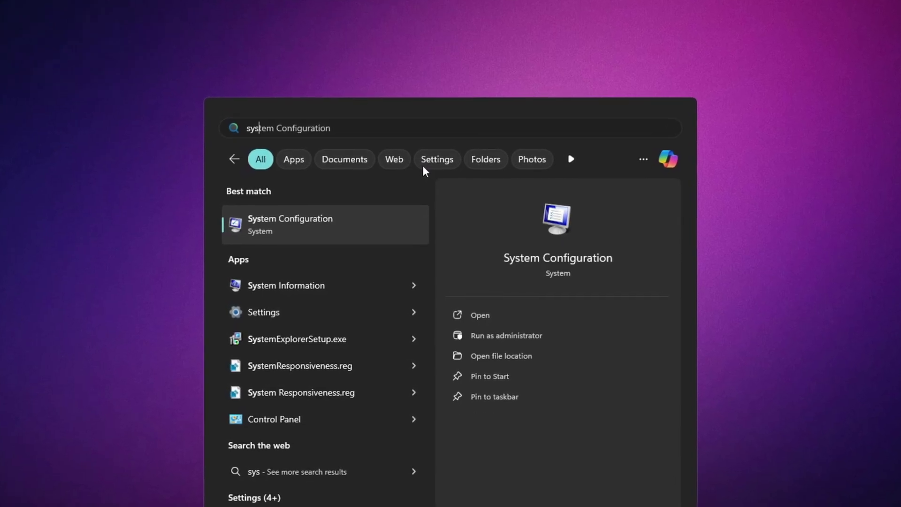
# In System Configuration's advanced boot options, set Number of processors to 16.
pyautogui.press('Return')
pyautogui.click(308, 136)
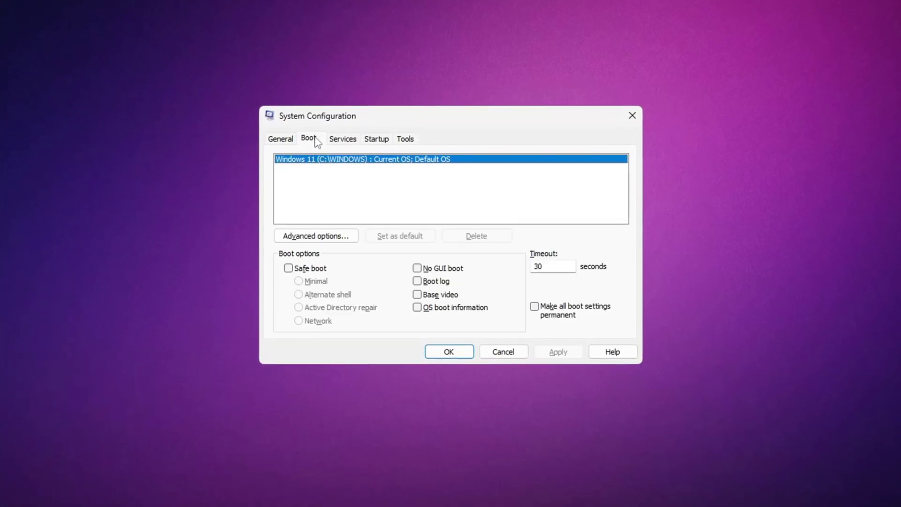
pyautogui.click(314, 235)
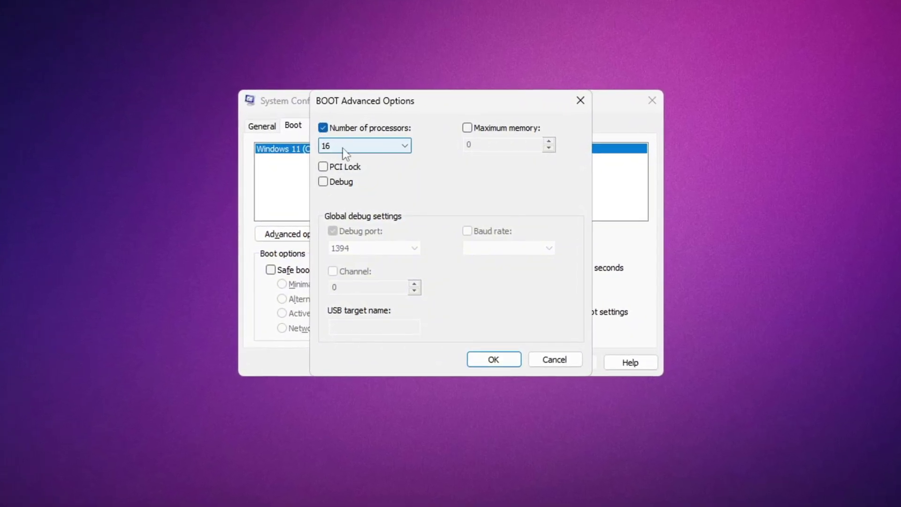
pyautogui.click(366, 149)
pyautogui.click(328, 305)
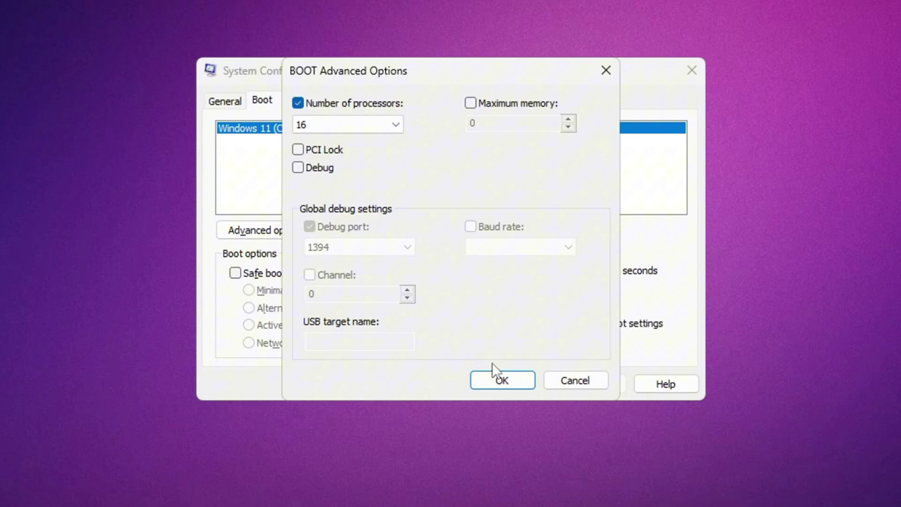
# Confirm the boot options and exit without restarting.
pyautogui.click(500, 375)
pyautogui.click(456, 385)
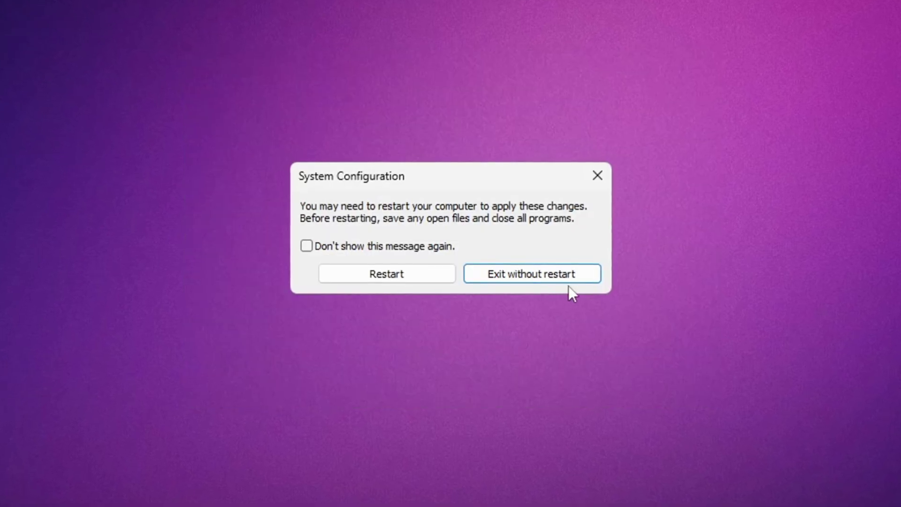
pyautogui.click(569, 286)
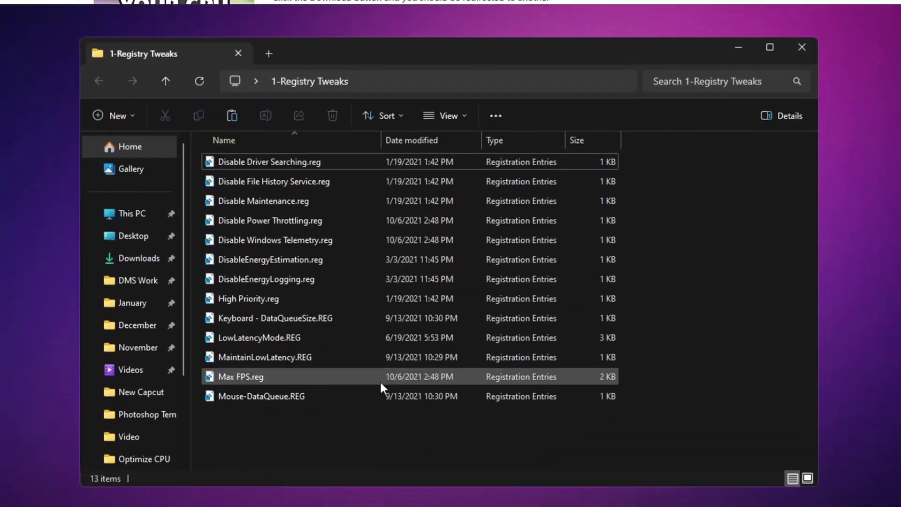
# Review the 13 .reg tweak files, close that folder and enter the 2-Park Control folder.
pyautogui.moveTo(381, 438); pyautogui.dragTo(508, 156)
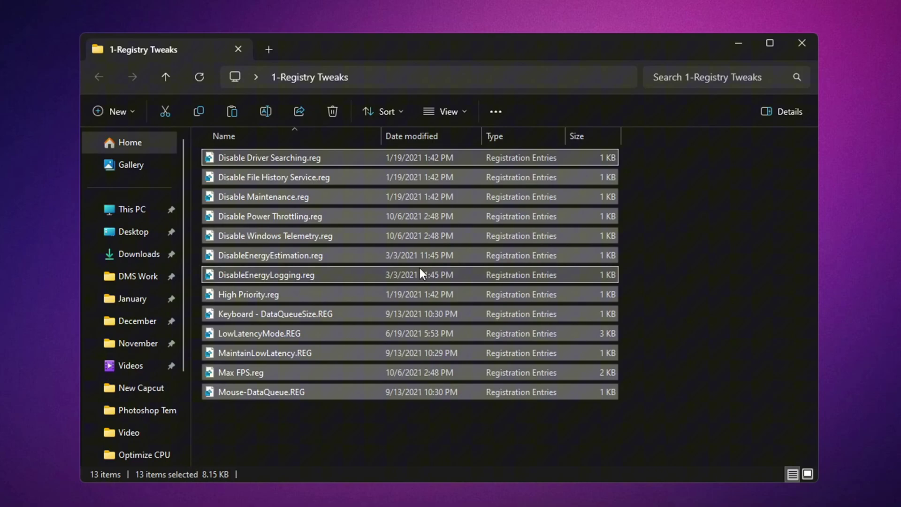
pyautogui.click(379, 438)
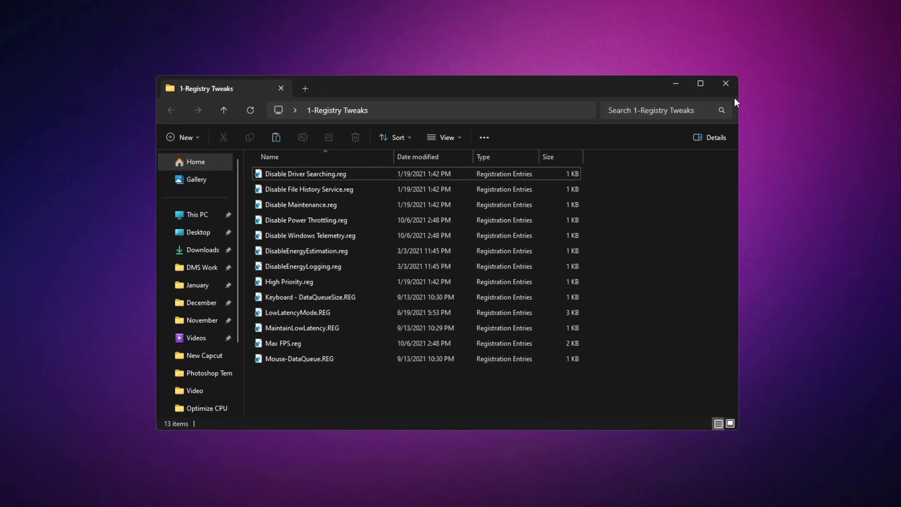
pyautogui.click(735, 82)
pyautogui.doubleClick(465, 166)
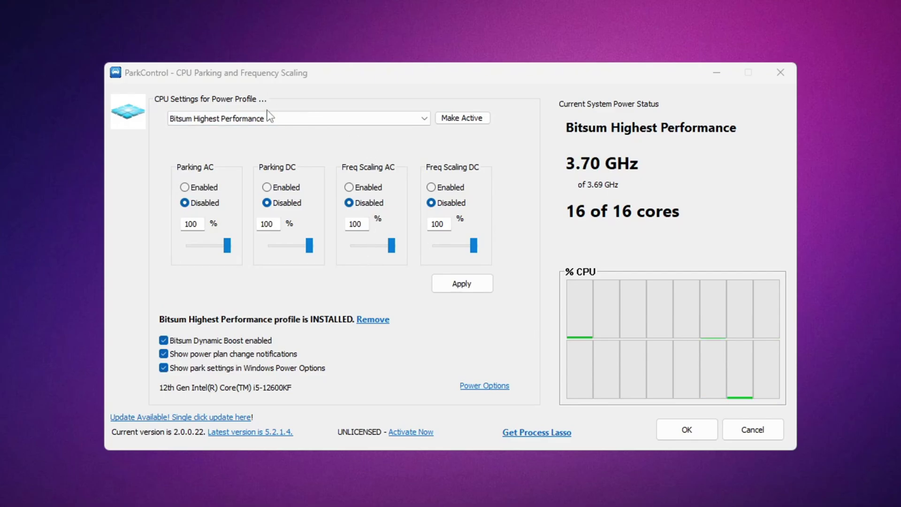
# Keep Bitsum Highest Performance as the power profile and close Power Options.
pyautogui.click(270, 117)
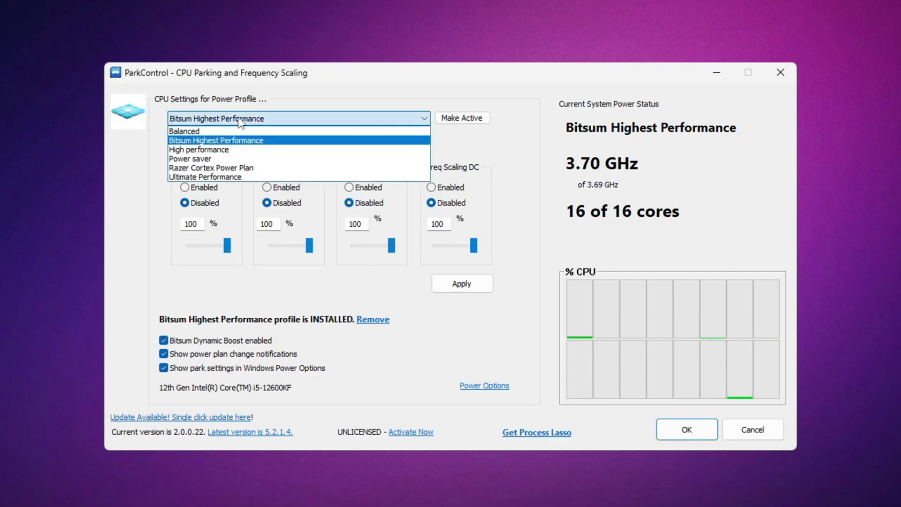
pyautogui.click(198, 140)
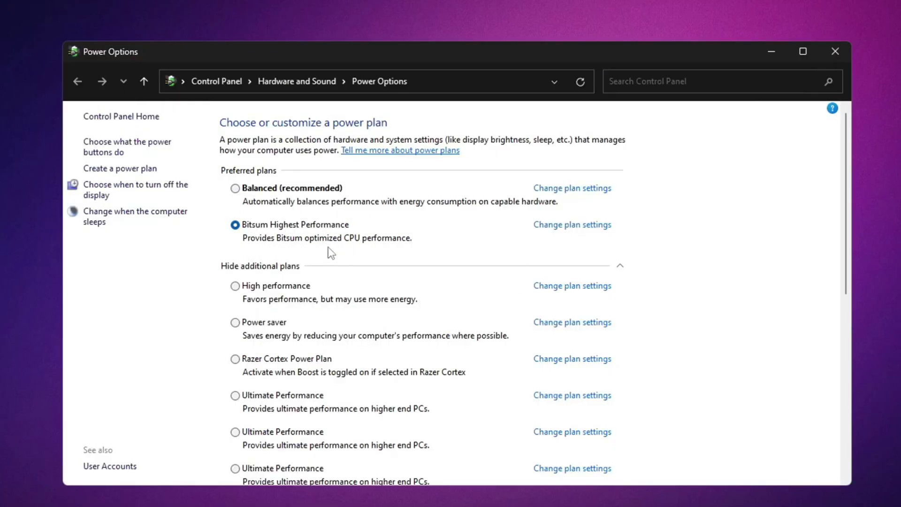
pyautogui.click(834, 53)
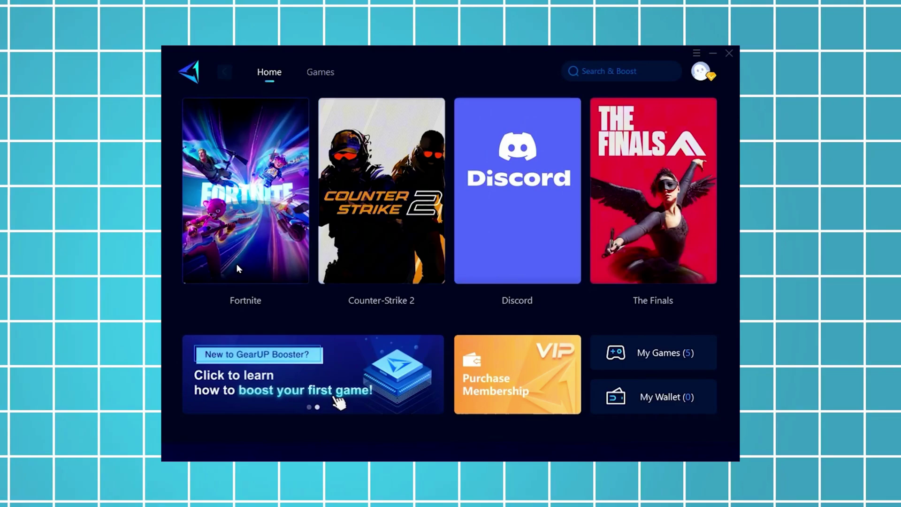
# Start boosting Fortnite from the GearUP Booster Home page.
pyautogui.click(237, 264)
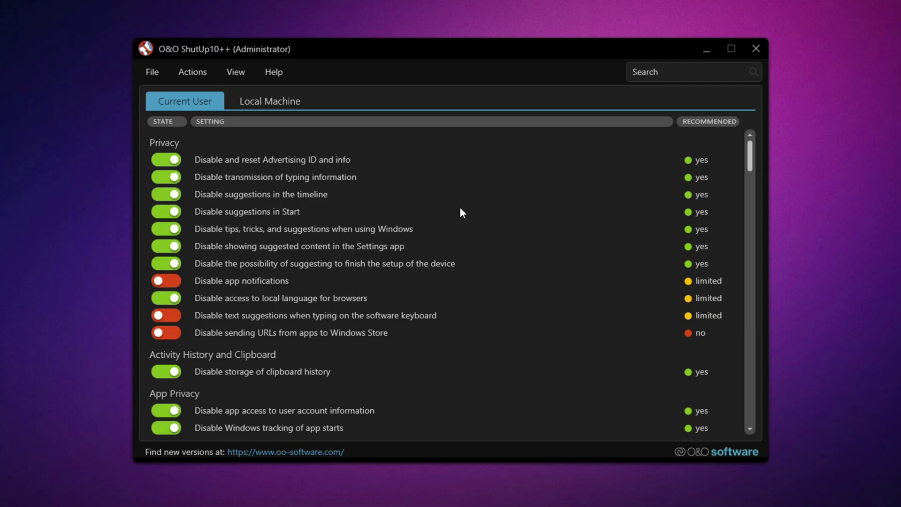
# Apply only recommended settings from the Actions menu, answering the restore-point and already-set prompts.
pyautogui.click(192, 72)
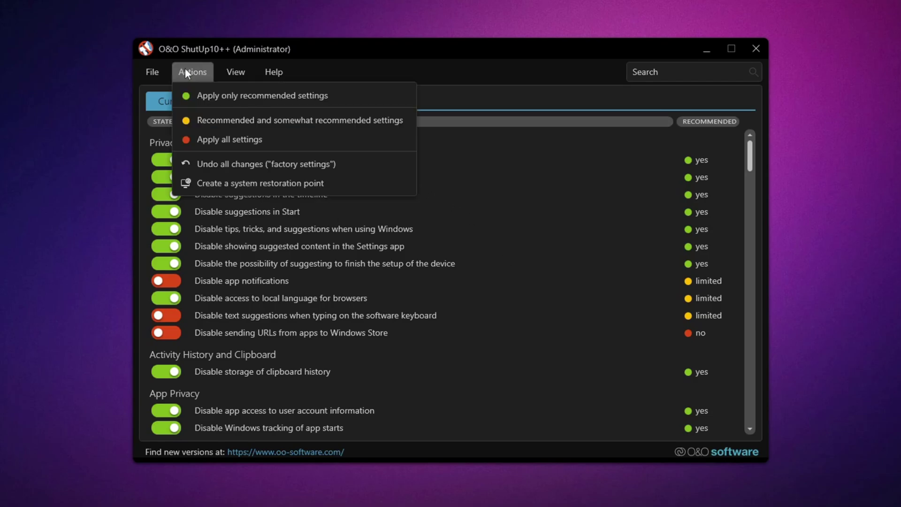
pyautogui.click(253, 94)
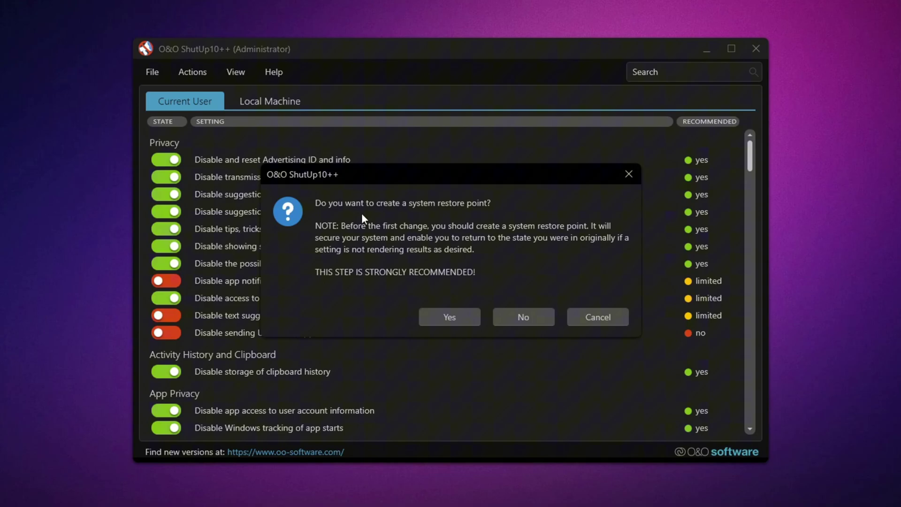
pyautogui.click(524, 317)
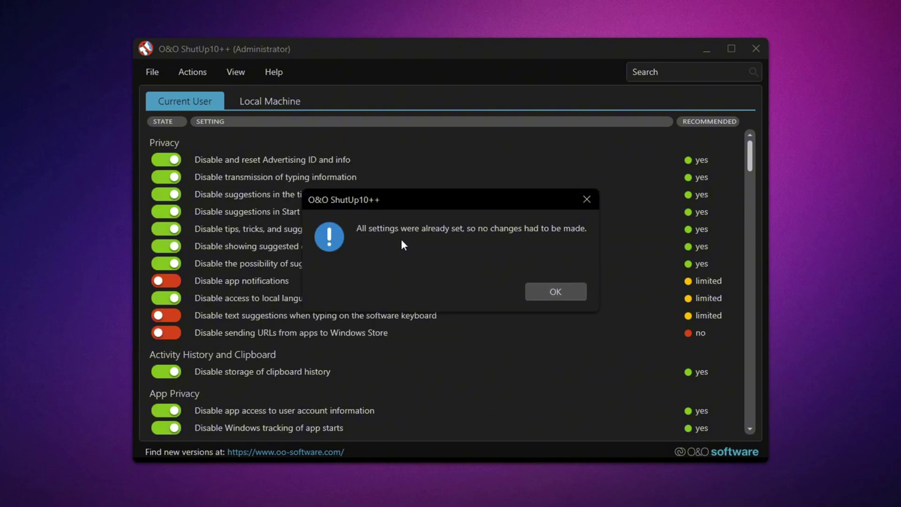
pyautogui.click(552, 298)
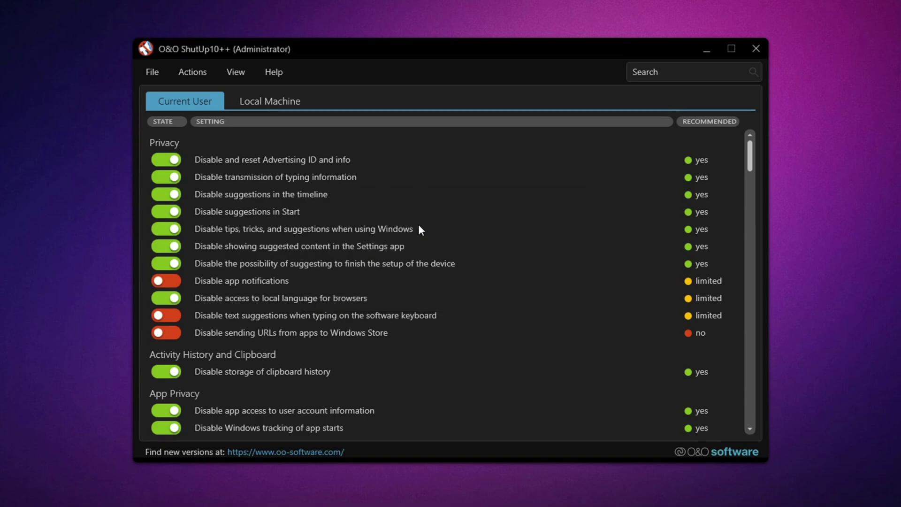
pyautogui.click(193, 72)
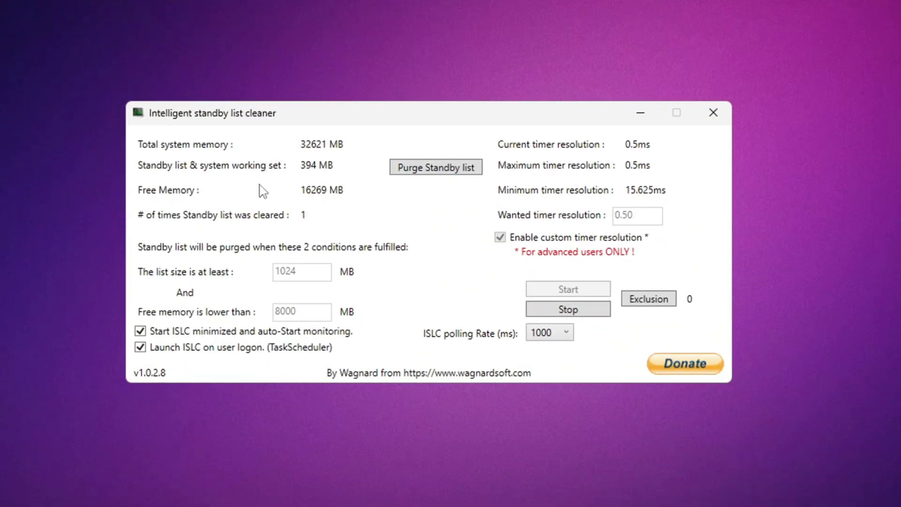
# Stop monitoring, enable 0.50 ms wanted timer resolution, restart monitoring and minimize ISLC.
pyautogui.click(553, 312)
pyautogui.click(292, 319)
pyautogui.write('16000')
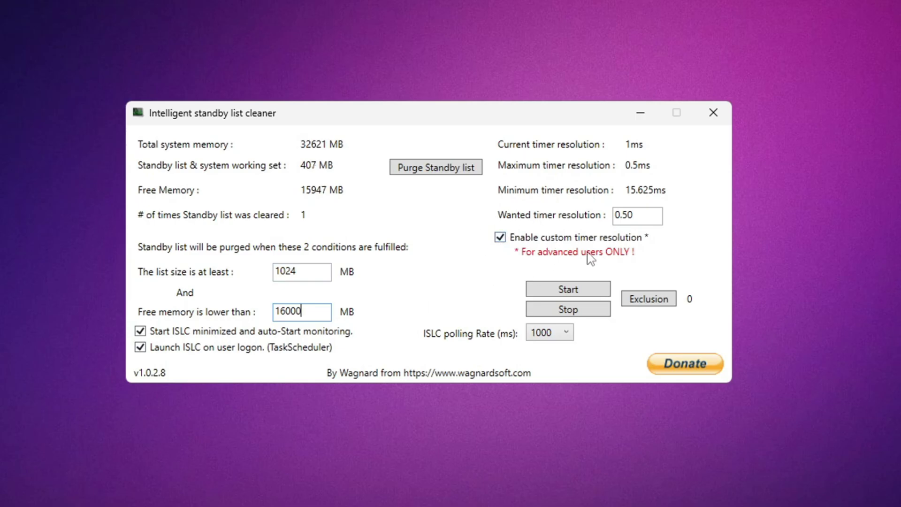
pyautogui.click(648, 215)
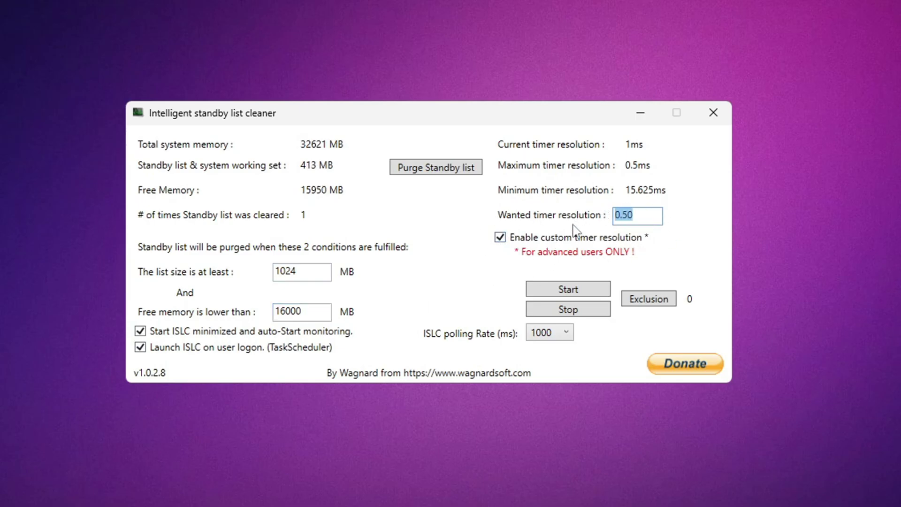
pyautogui.click(571, 293)
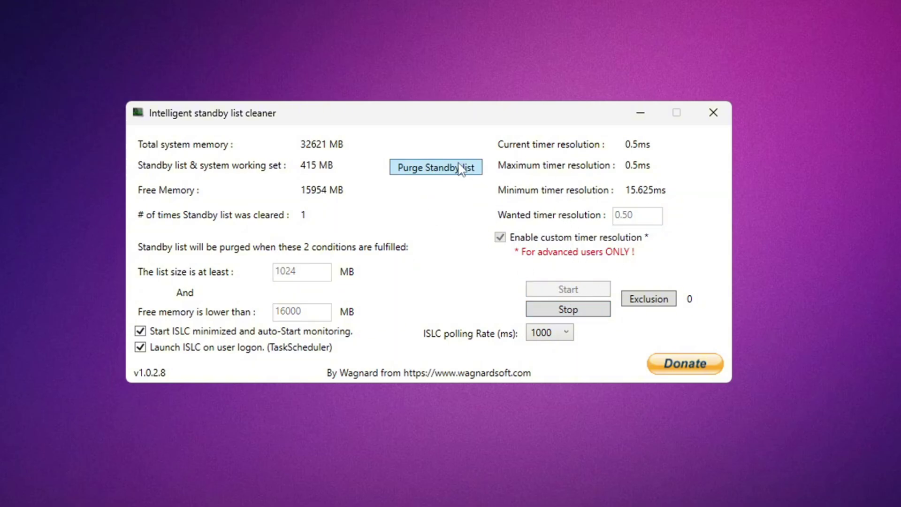
pyautogui.click(641, 112)
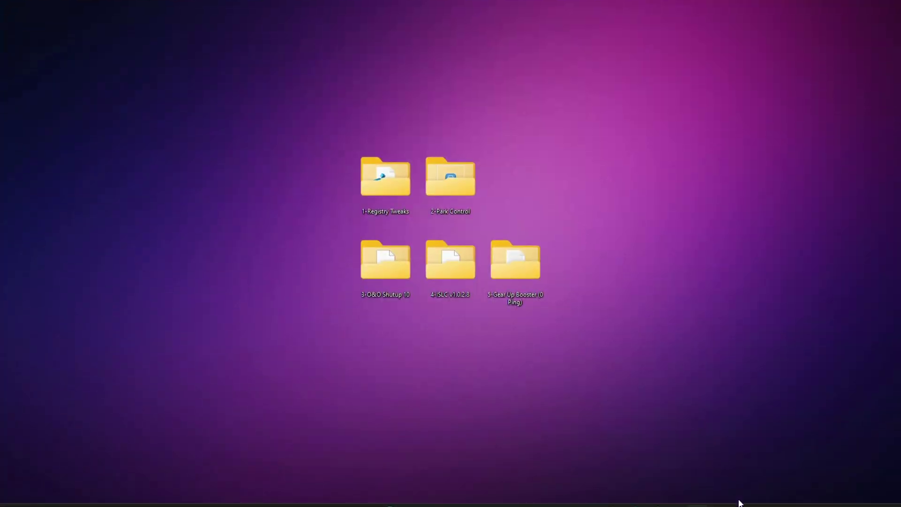
# Launch Task Manager from the taskbar and review Startup apps, leaving Lively Wallpaper unchanged.
pyautogui.rightClick(741, 504)
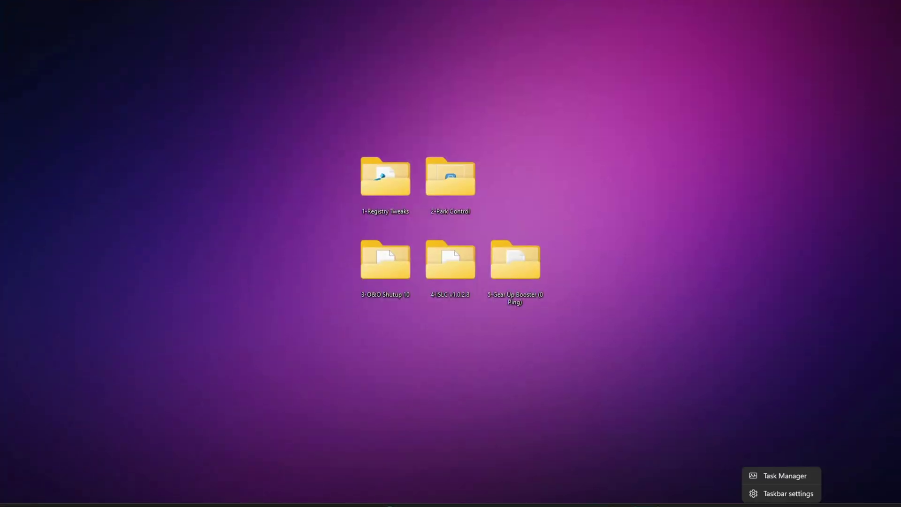
pyautogui.click(769, 477)
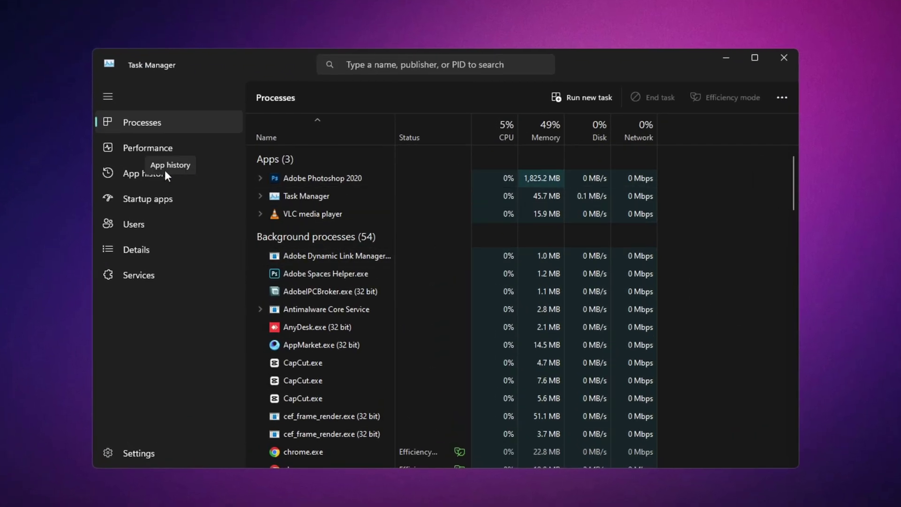
pyautogui.click(165, 197)
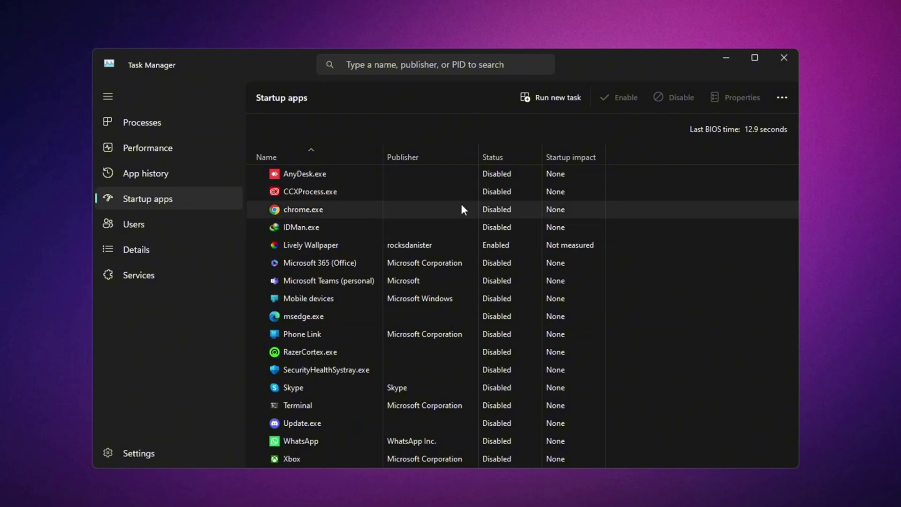
pyautogui.rightClick(499, 248)
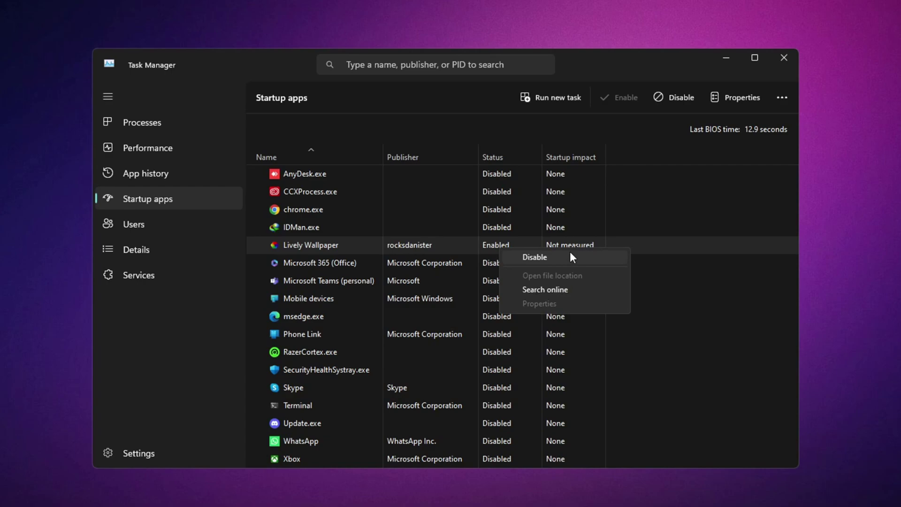
pyautogui.click(461, 248)
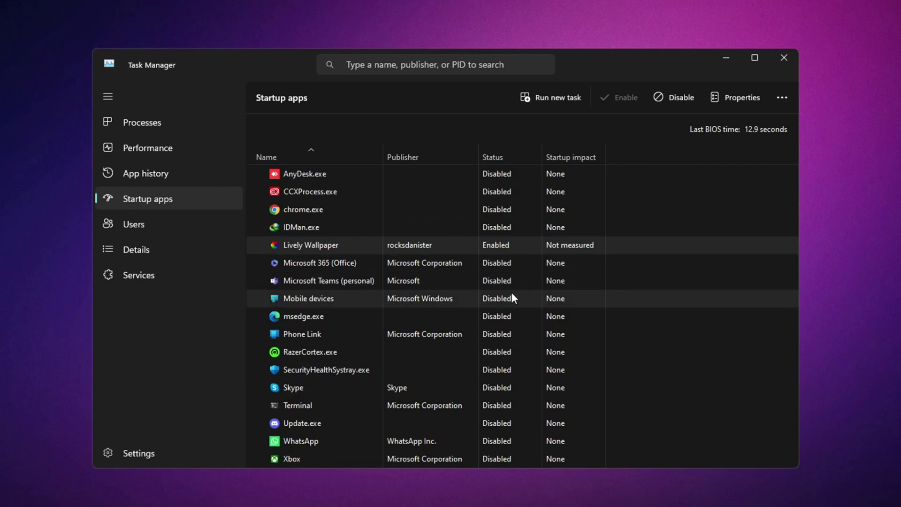